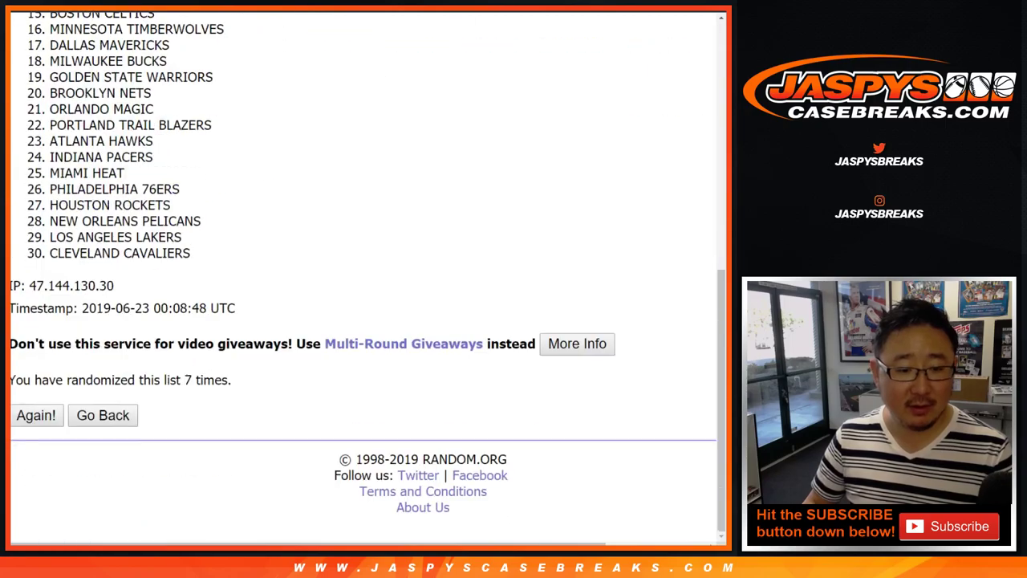
Step: Re-randomize the team list repeatedly until it has been randomized 12 times
{"action": "key", "text": "Return"}
{"action": "key", "text": "Return"}
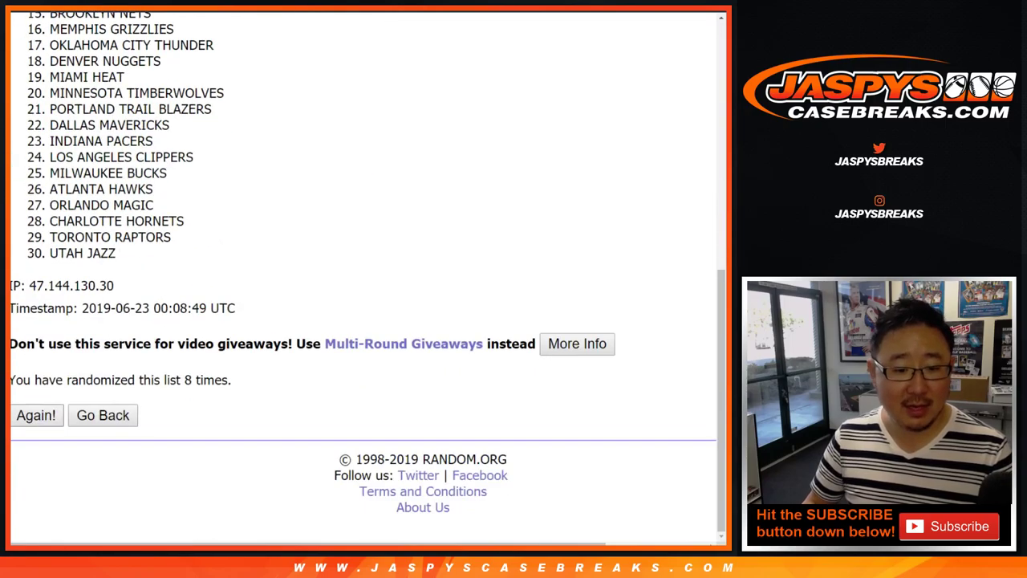
{"action": "key", "text": "Return"}
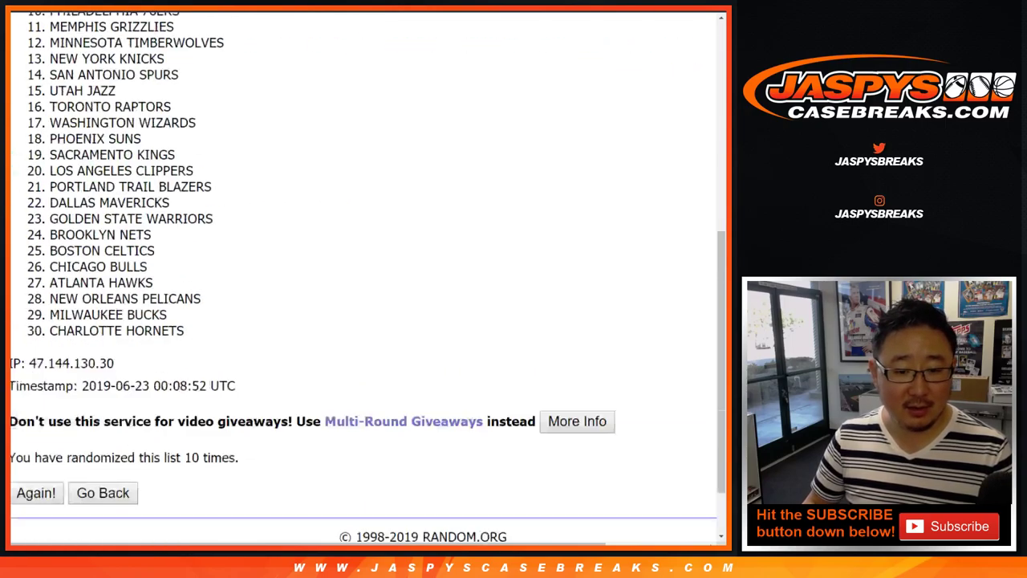
{"action": "key", "text": "Return"}
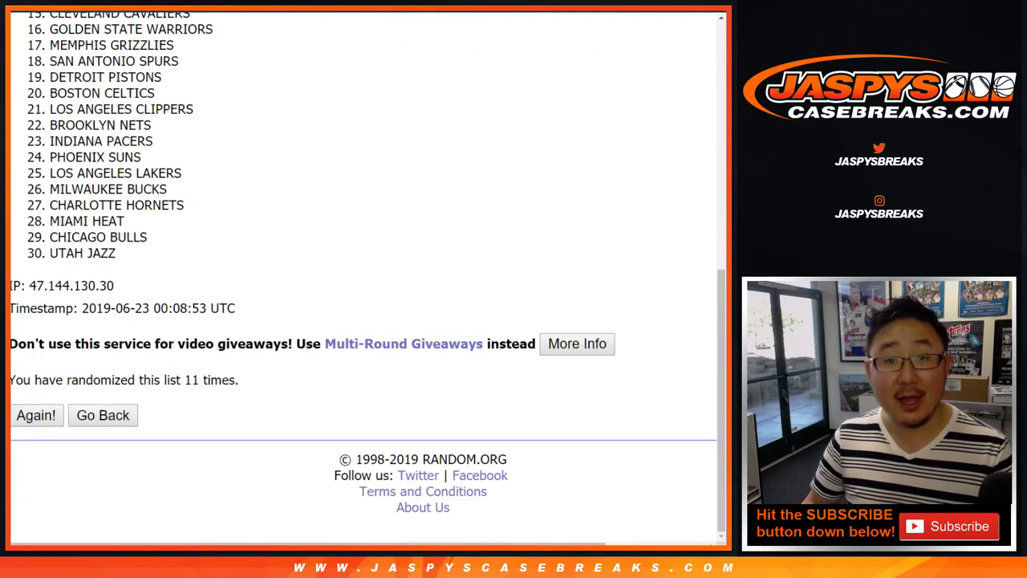
{"action": "key", "text": "Return"}
Step: Copy the full randomized list of 30 teams and paste it into the spreadsheet beside the names, starting at cell B1
{"action": "scroll", "coordinate": [363, 277], "scroll_direction": "down", "scroll_amount": 7}
{"action": "scroll", "coordinate": [362, 277], "scroll_direction": "up", "scroll_amount": 7}
{"action": "left_click_drag", "start_coordinate": [49, 289], "coordinate": [215, 254]}
{"action": "key", "text": "ctrl+c"}
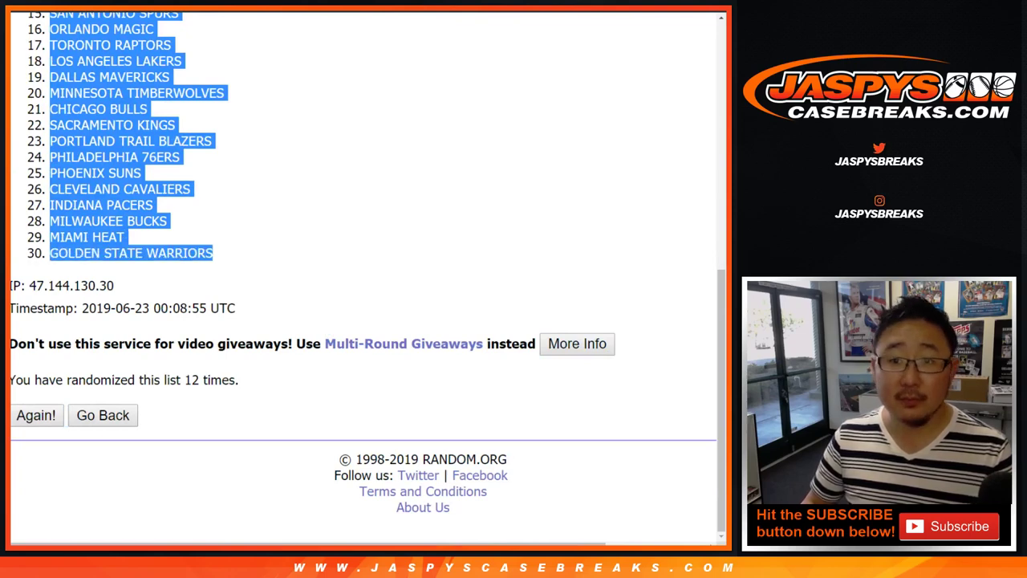
{"action": "key", "text": "ctrl+Tab"}
{"action": "left_click", "coordinate": [254, 109]}
{"action": "right_click", "coordinate": [252, 112]}
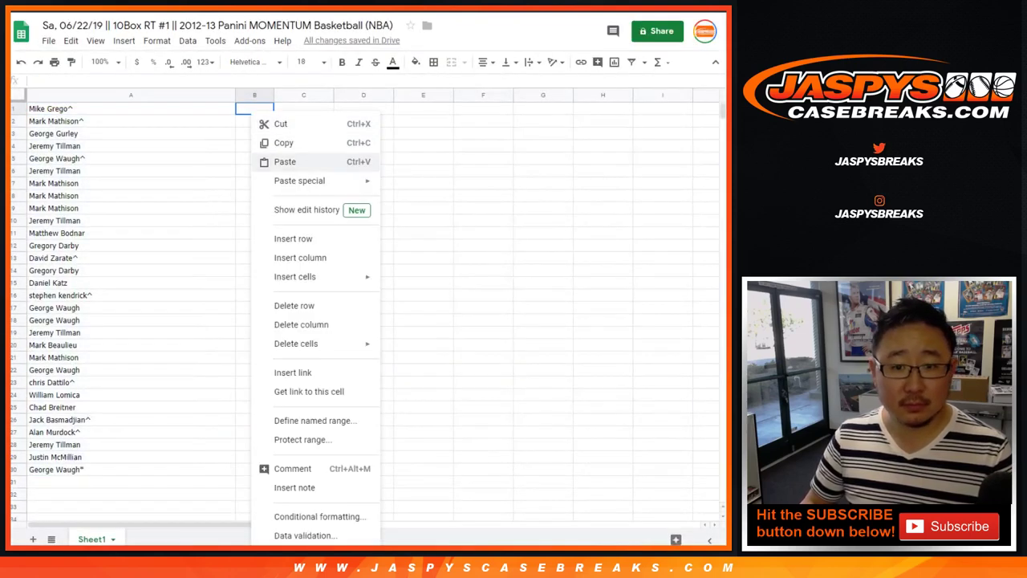
{"action": "left_click", "coordinate": [281, 161]}
Step: Set the whole sheet to the Helvetica Neue font at size 14 and fit columns A and B to their contents
{"action": "left_click", "coordinate": [16, 95]}
{"action": "left_click", "coordinate": [254, 61]}
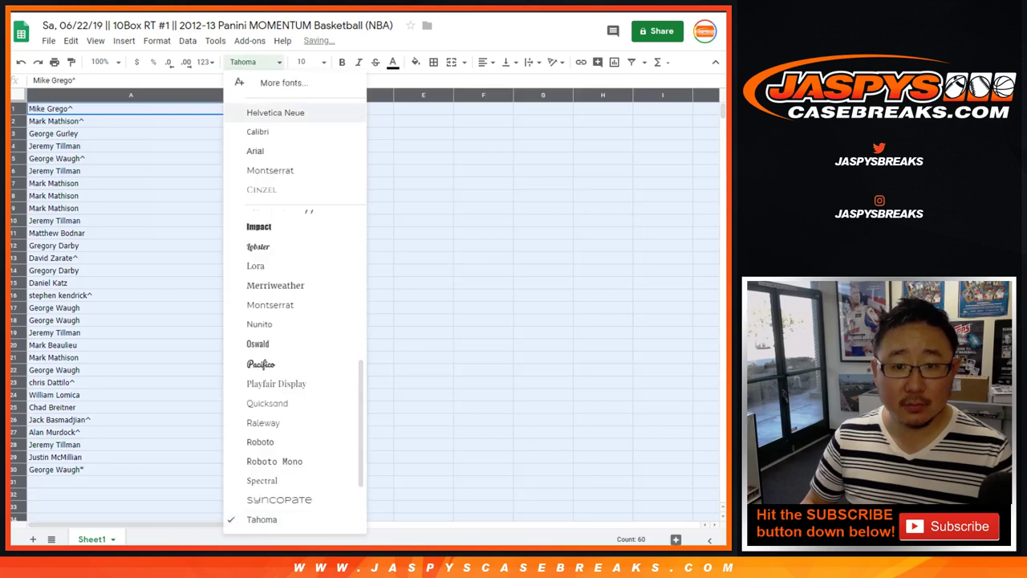
{"action": "left_click", "coordinate": [276, 113]}
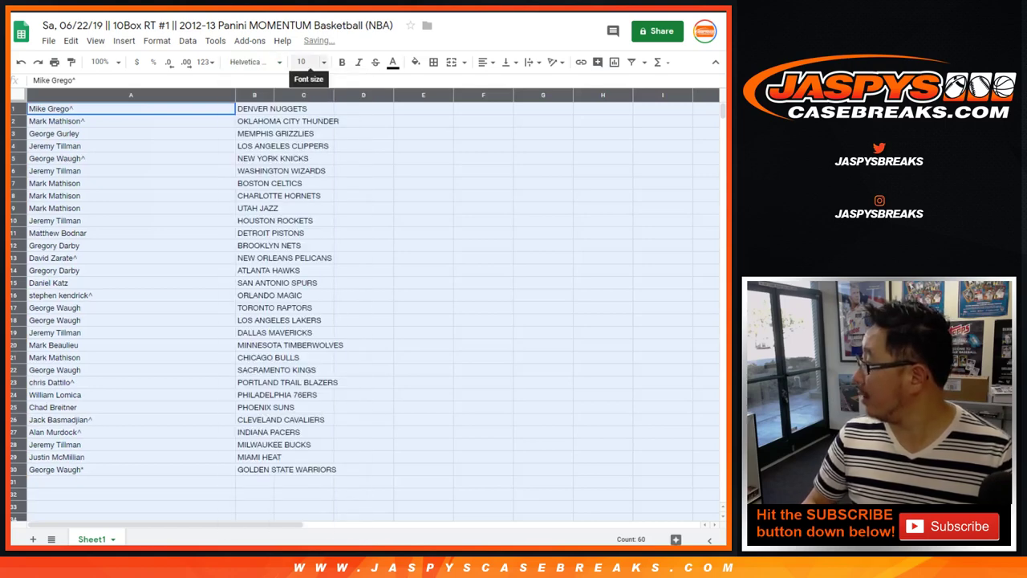
{"action": "left_click", "coordinate": [304, 62]}
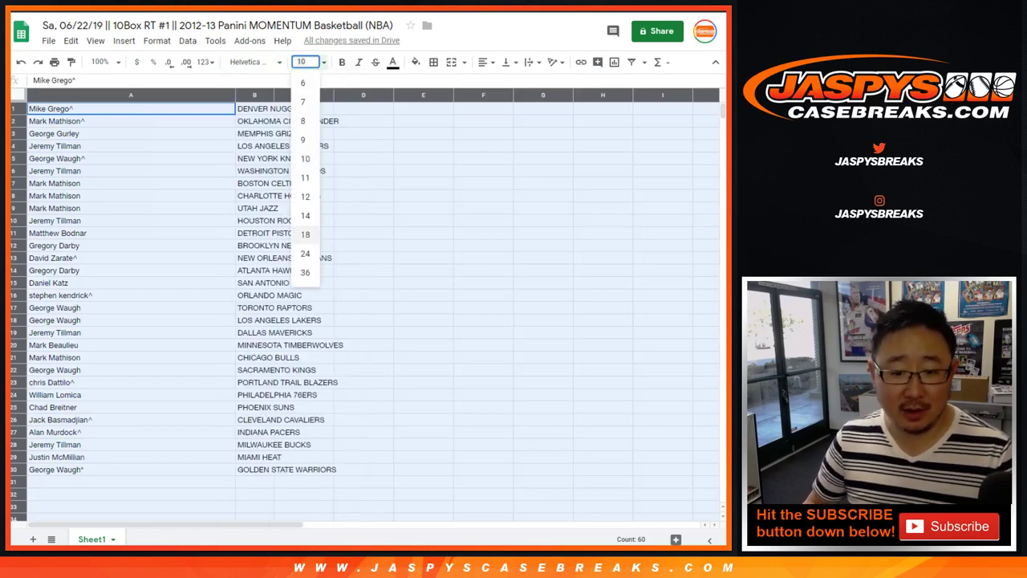
{"action": "left_click", "coordinate": [305, 215]}
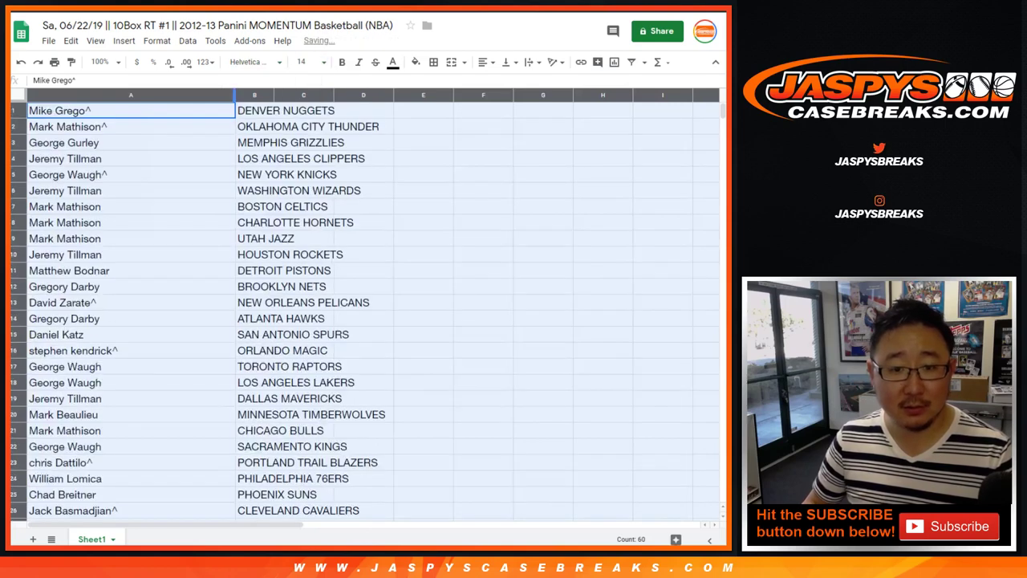
Step: At 150% zoom, highlight and read the participant and team pairings in rows 1 to 9, taking rows 7 to 9 together
{"action": "left_click", "coordinate": [102, 62]}
{"action": "left_click", "coordinate": [104, 178]}
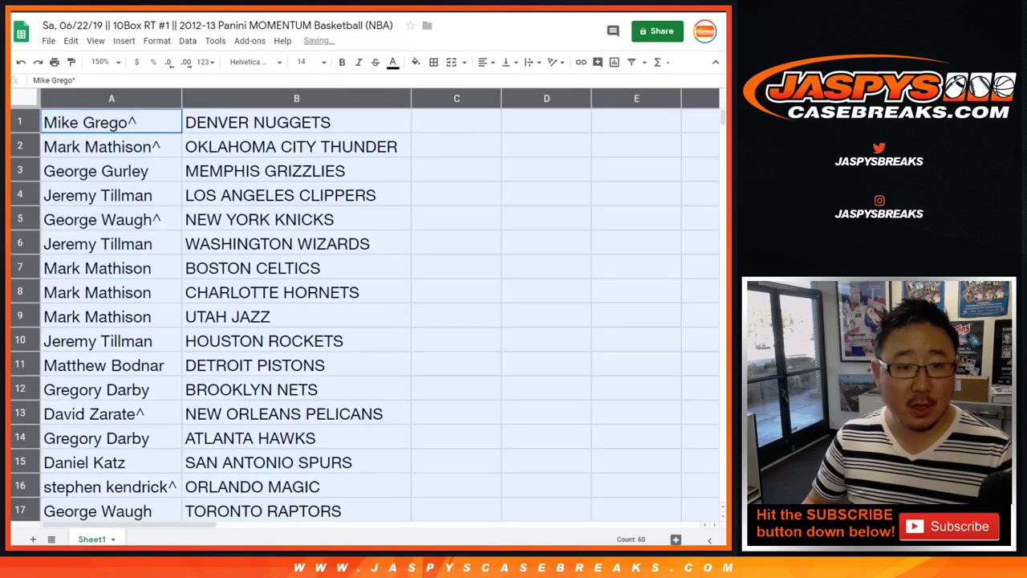
{"action": "left_click", "coordinate": [20, 122]}
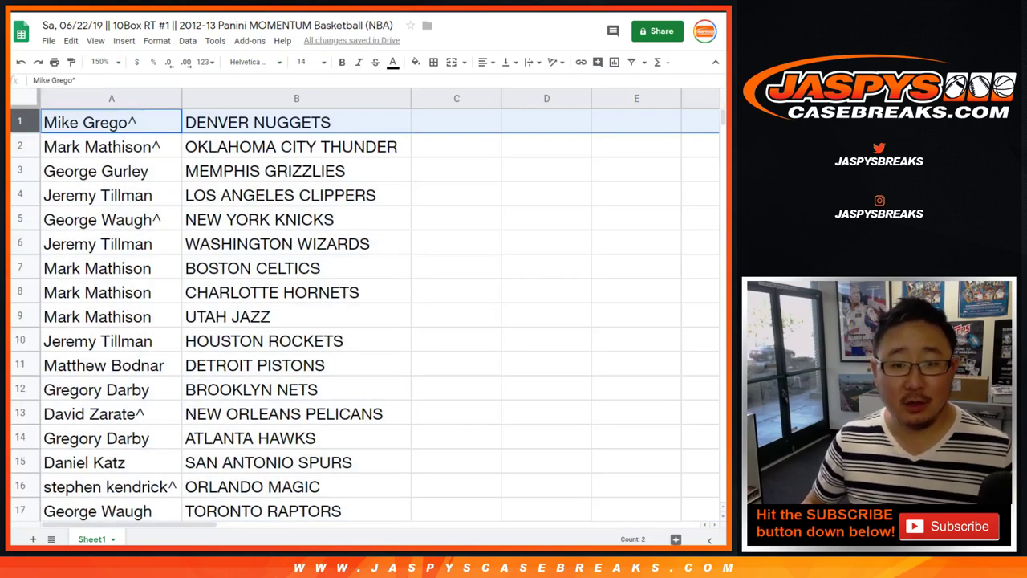
{"action": "left_click", "coordinate": [21, 146]}
{"action": "left_click", "coordinate": [21, 171]}
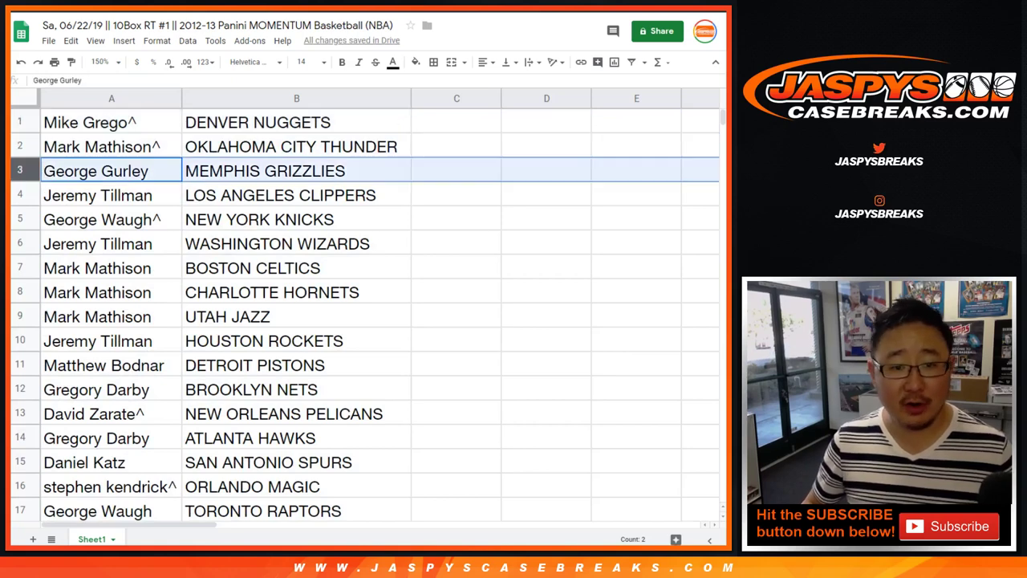
{"action": "left_click", "coordinate": [21, 193]}
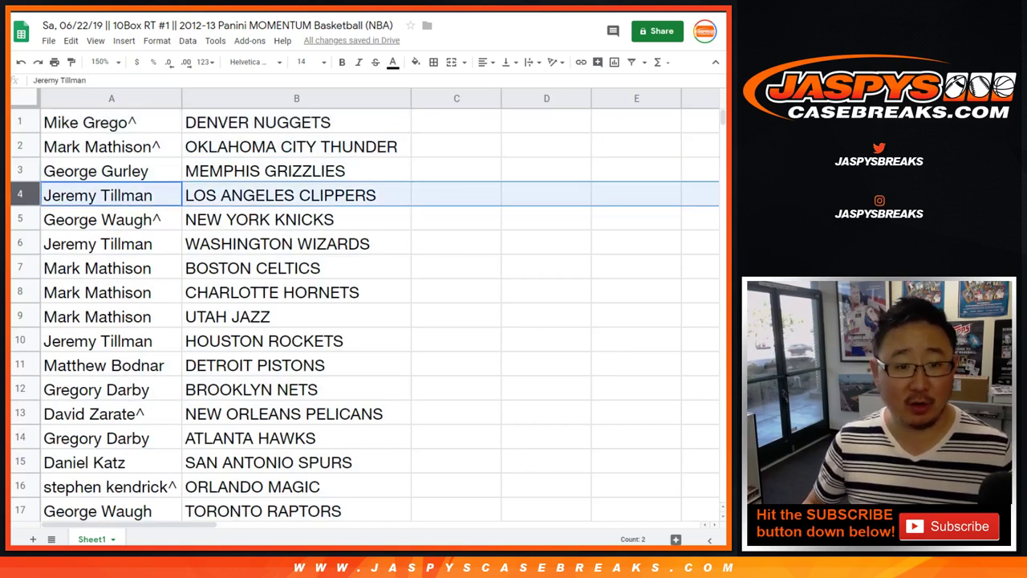
{"action": "scroll", "coordinate": [365, 313], "scroll_direction": "down", "scroll_amount": 1}
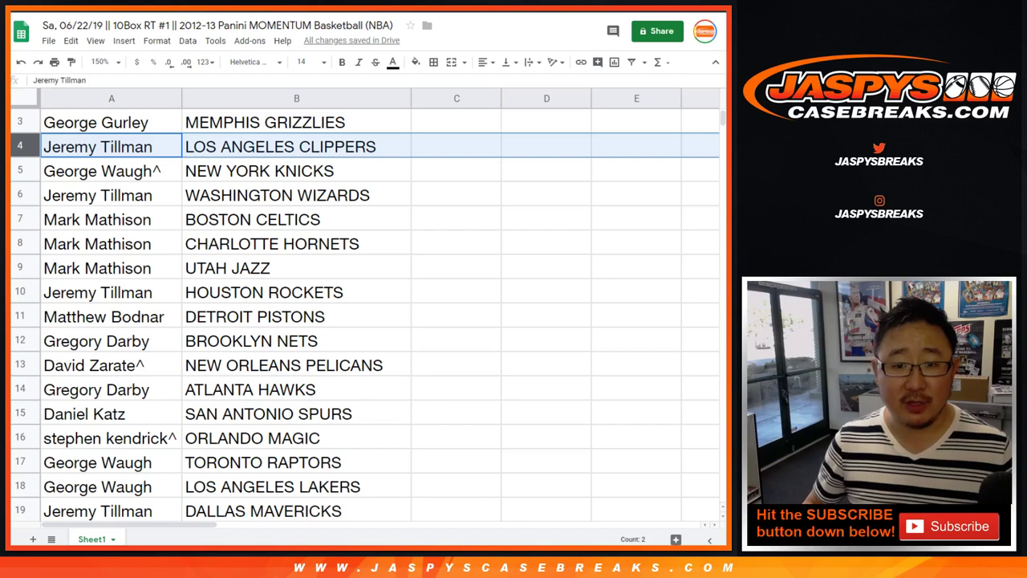
{"action": "left_click", "coordinate": [20, 170]}
{"action": "left_click", "coordinate": [21, 195]}
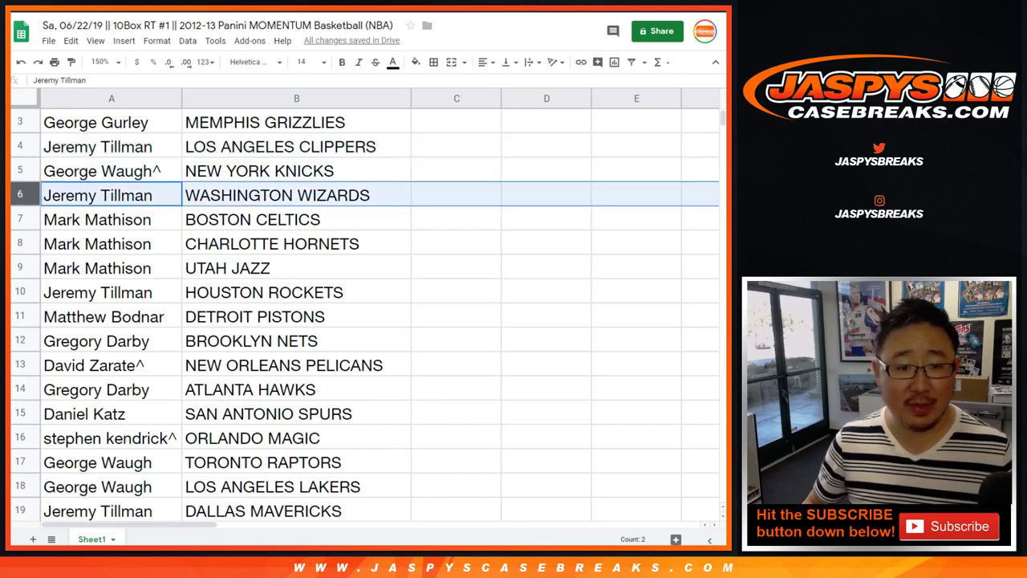
{"action": "scroll", "coordinate": [21, 195], "scroll_direction": "down", "scroll_amount": 1}
{"action": "left_click_drag", "start_coordinate": [21, 170], "coordinate": [21, 219]}
{"action": "scroll", "coordinate": [21, 219], "scroll_direction": "down", "scroll_amount": 1}
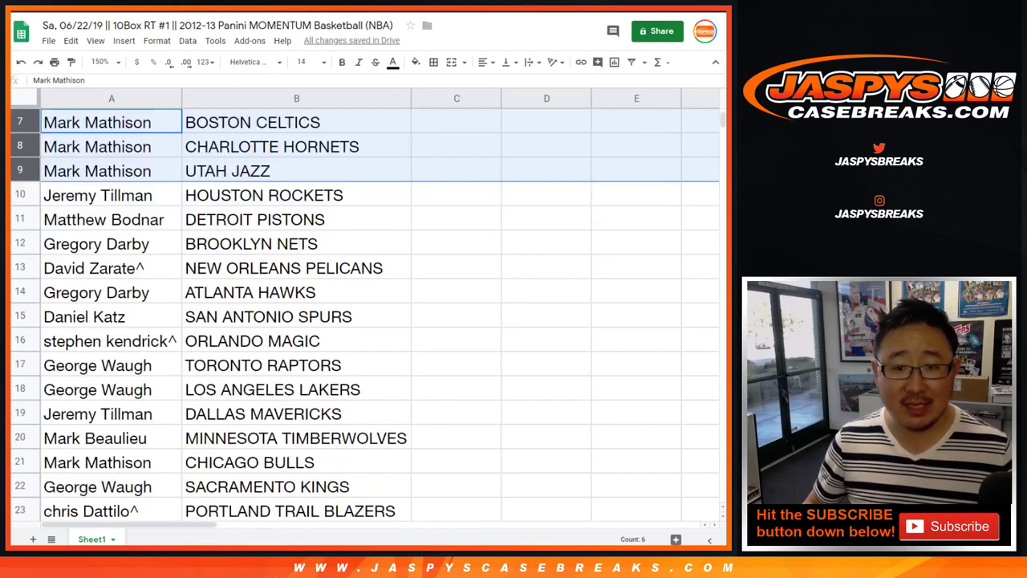
Step: Highlight rows 10 to 18 one at a time and read the team paired with each participant
{"action": "left_click", "coordinate": [21, 195]}
{"action": "left_click", "coordinate": [21, 219]}
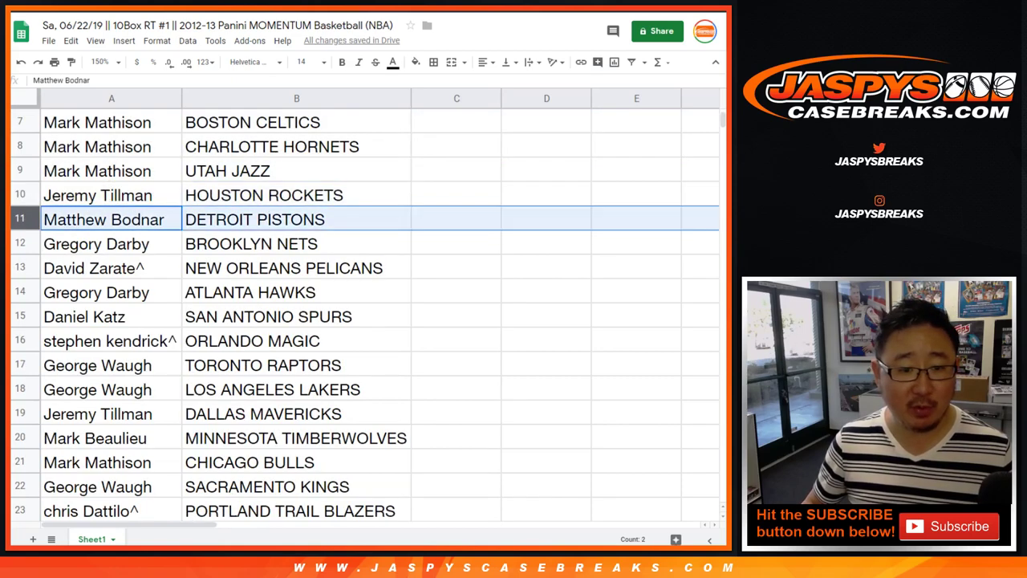
{"action": "left_click", "coordinate": [21, 243]}
{"action": "scroll", "coordinate": [21, 243], "scroll_direction": "down", "scroll_amount": 2}
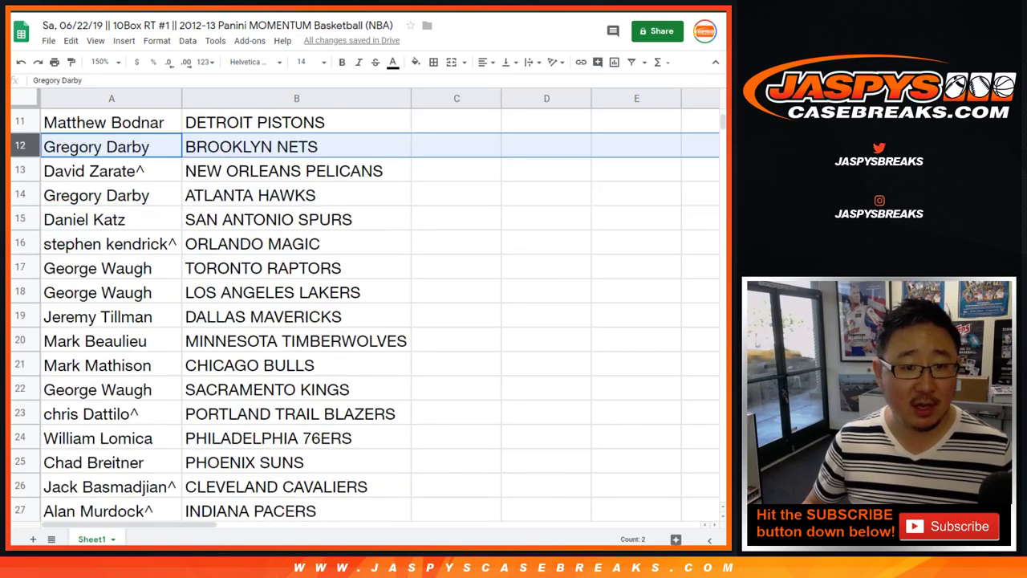
{"action": "left_click", "coordinate": [21, 170]}
{"action": "left_click", "coordinate": [21, 195]}
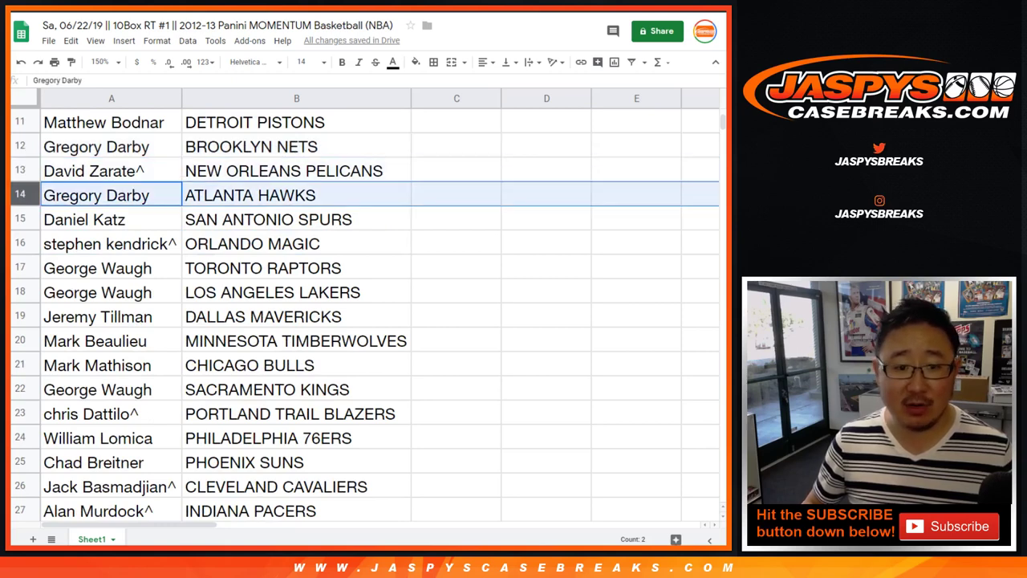
{"action": "left_click", "coordinate": [21, 219]}
{"action": "scroll", "coordinate": [21, 219], "scroll_direction": "down", "scroll_amount": 1}
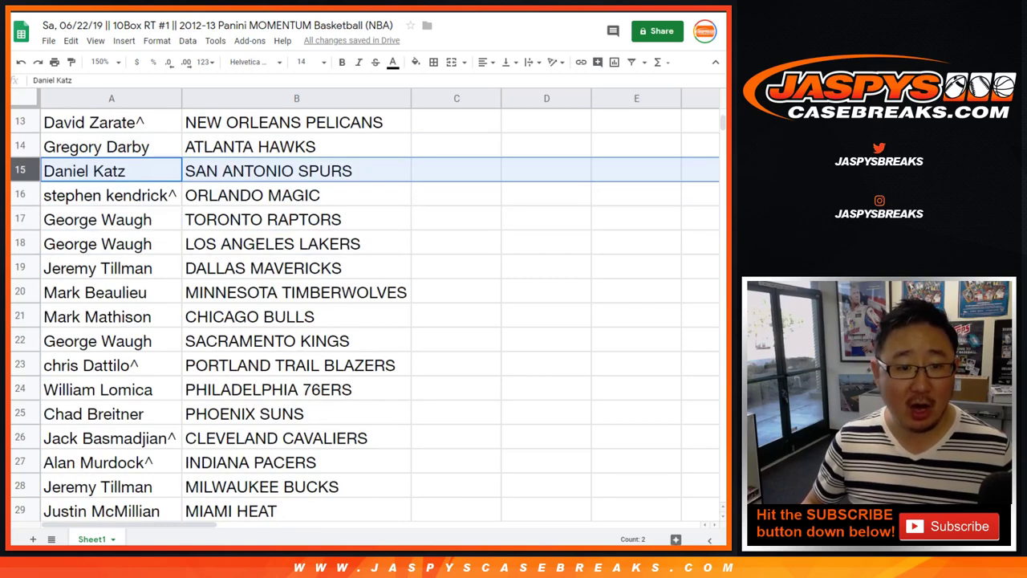
{"action": "left_click", "coordinate": [21, 195]}
{"action": "left_click", "coordinate": [21, 219]}
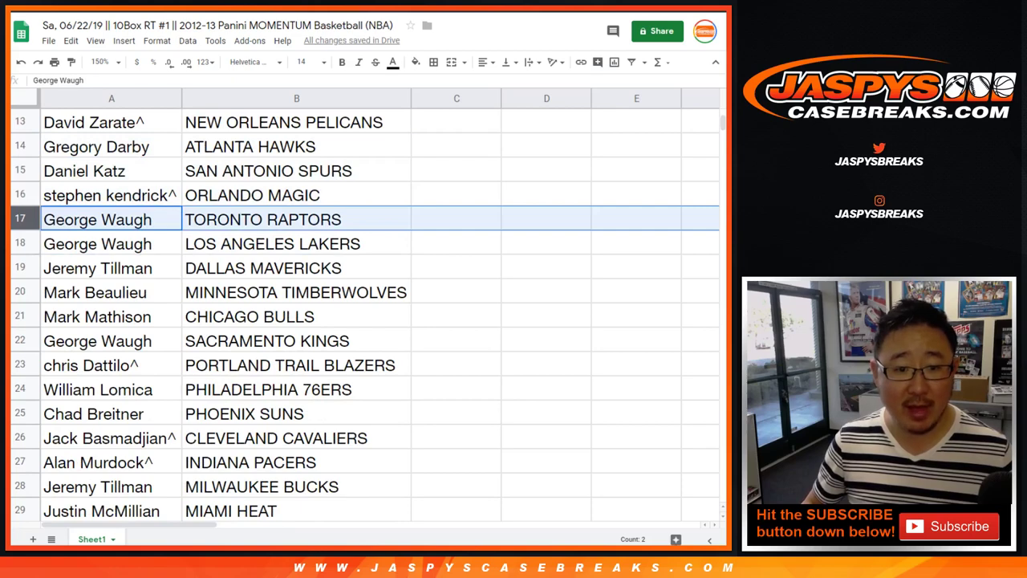
{"action": "left_click", "coordinate": [21, 243]}
{"action": "scroll", "coordinate": [365, 317], "scroll_direction": "down", "scroll_amount": 2}
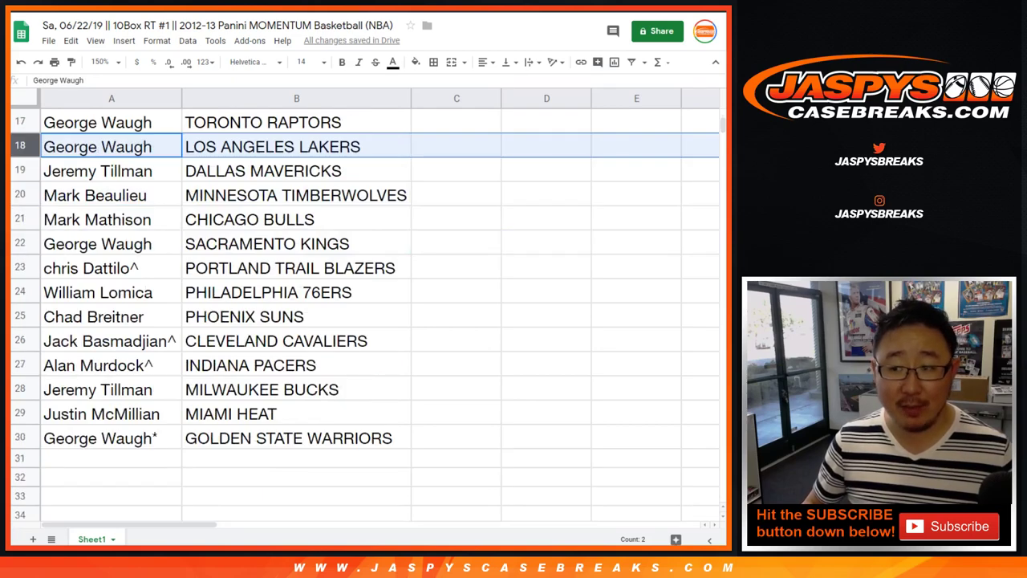
Step: Highlight rows 19 to 30 one at a time and read the remaining participant and team pairings
{"action": "left_click", "coordinate": [21, 170]}
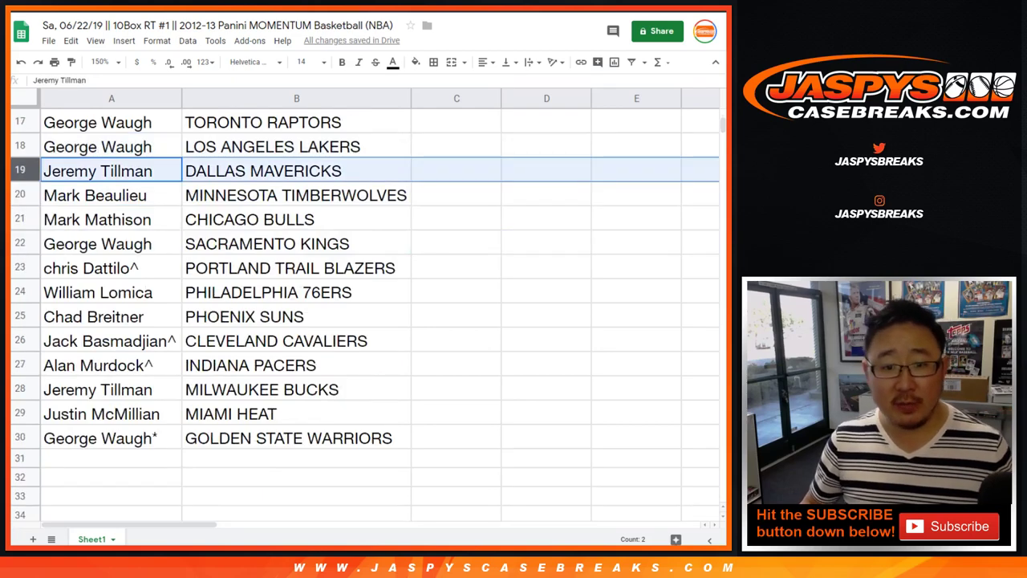
{"action": "left_click", "coordinate": [21, 195]}
{"action": "left_click", "coordinate": [21, 219]}
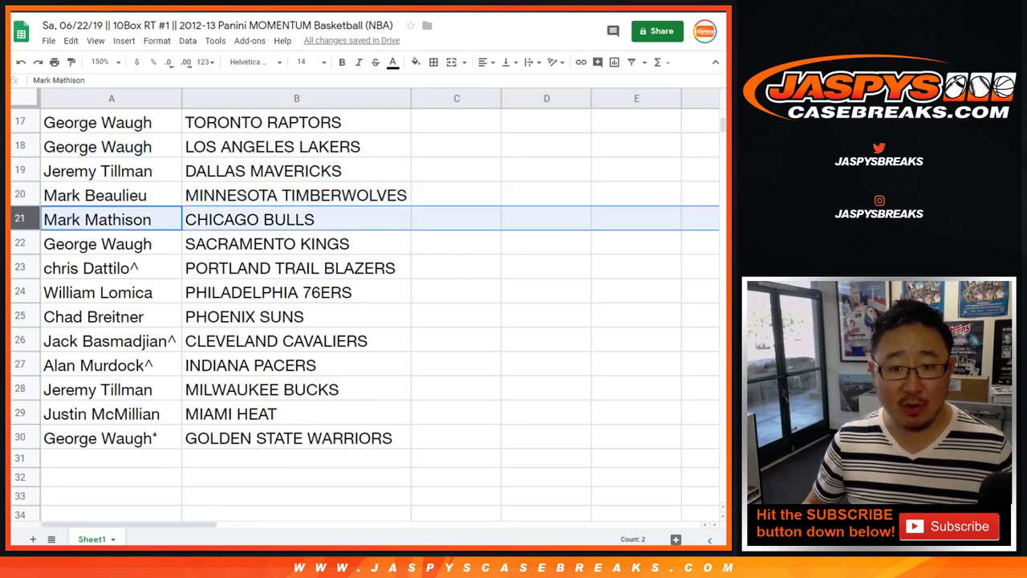
{"action": "left_click", "coordinate": [21, 243]}
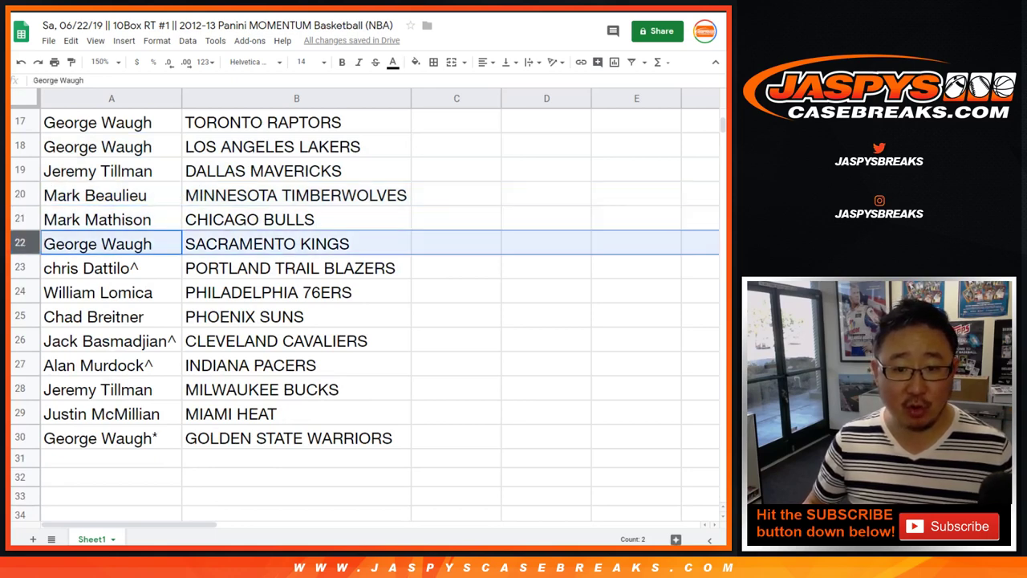
{"action": "left_click", "coordinate": [21, 267]}
{"action": "left_click", "coordinate": [20, 291]}
{"action": "left_click", "coordinate": [19, 316]}
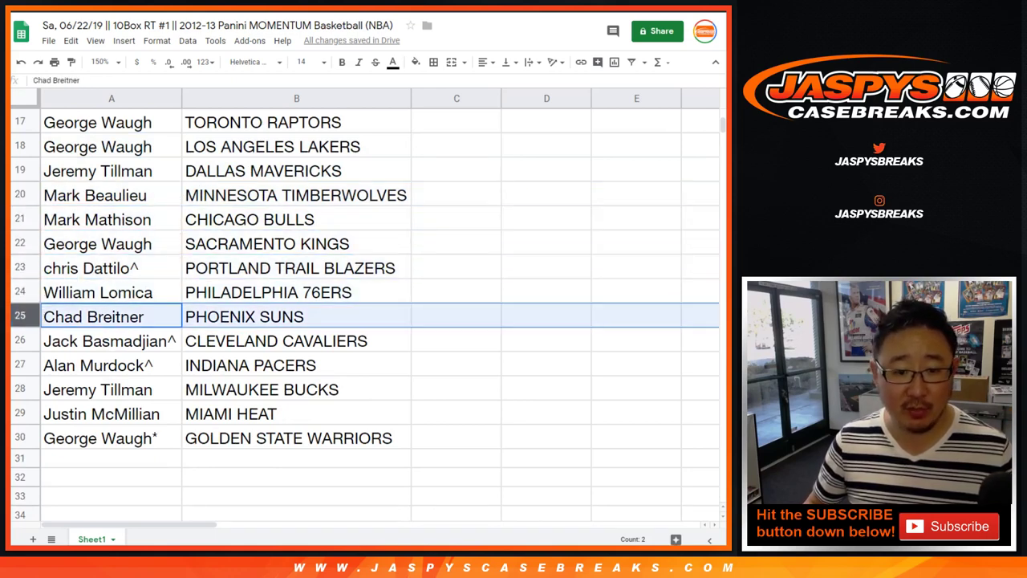
{"action": "left_click", "coordinate": [19, 340]}
{"action": "left_click", "coordinate": [19, 364]}
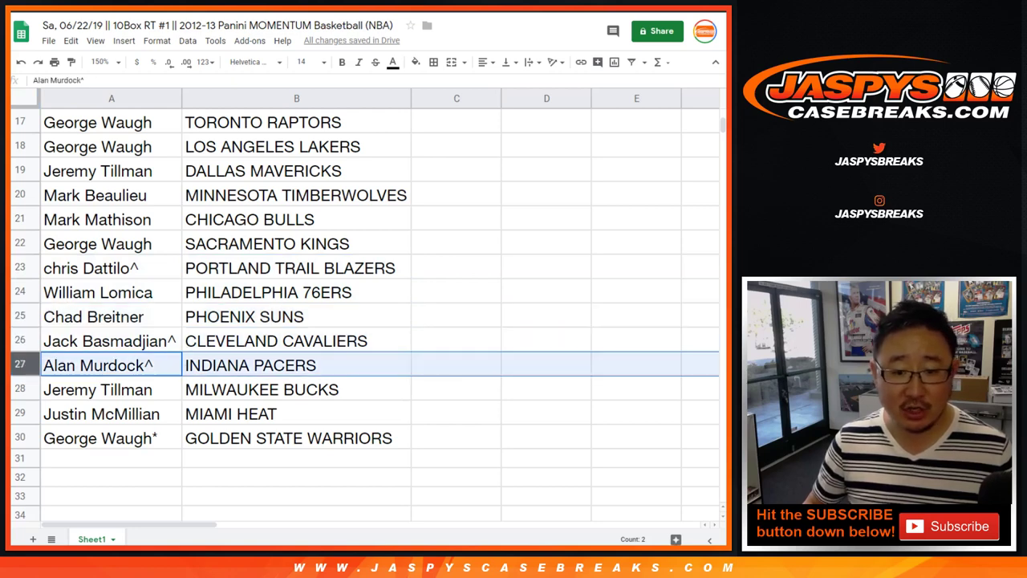
{"action": "left_click", "coordinate": [20, 389]}
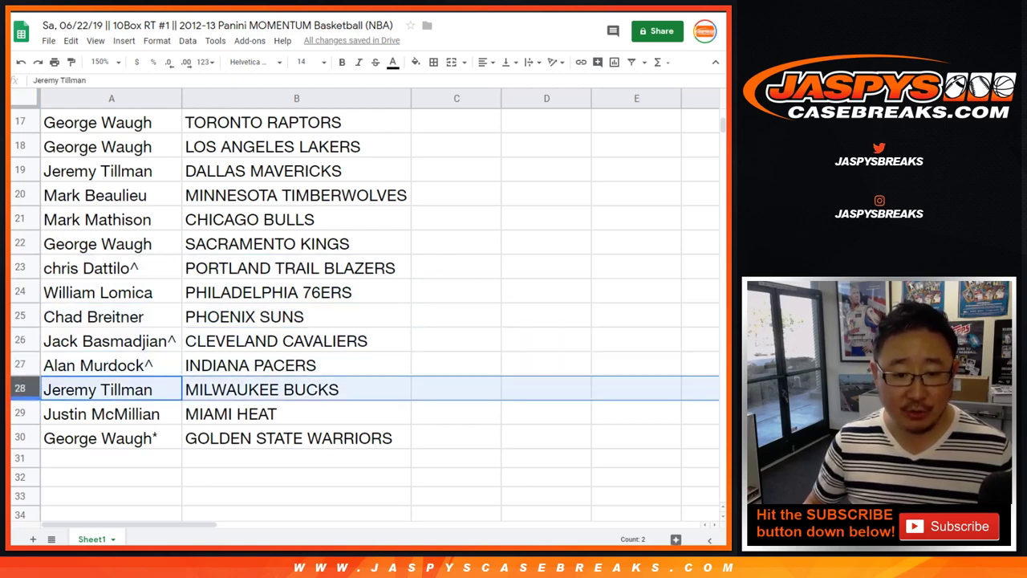
{"action": "left_click", "coordinate": [20, 410]}
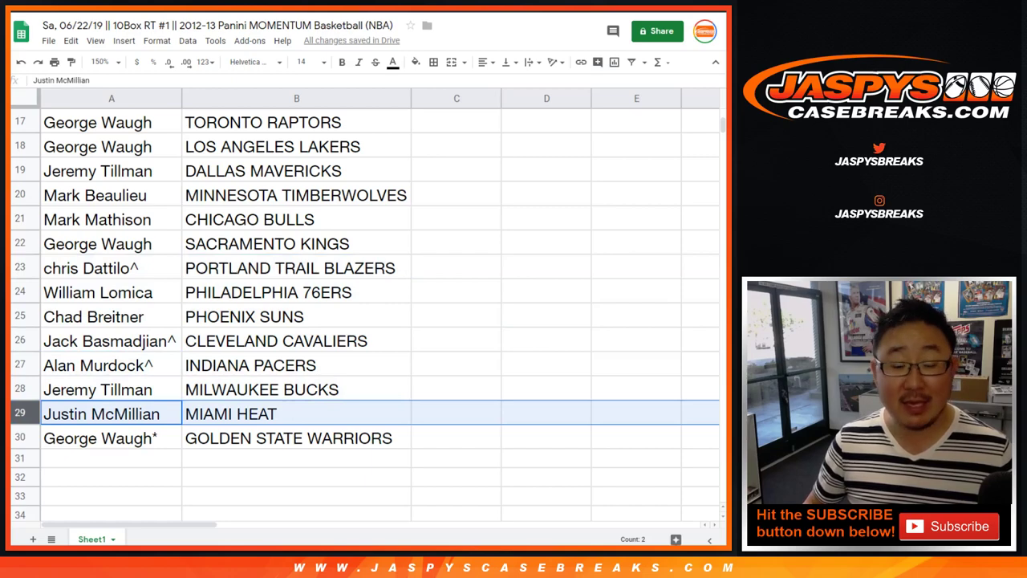
{"action": "left_click", "coordinate": [20, 437]}
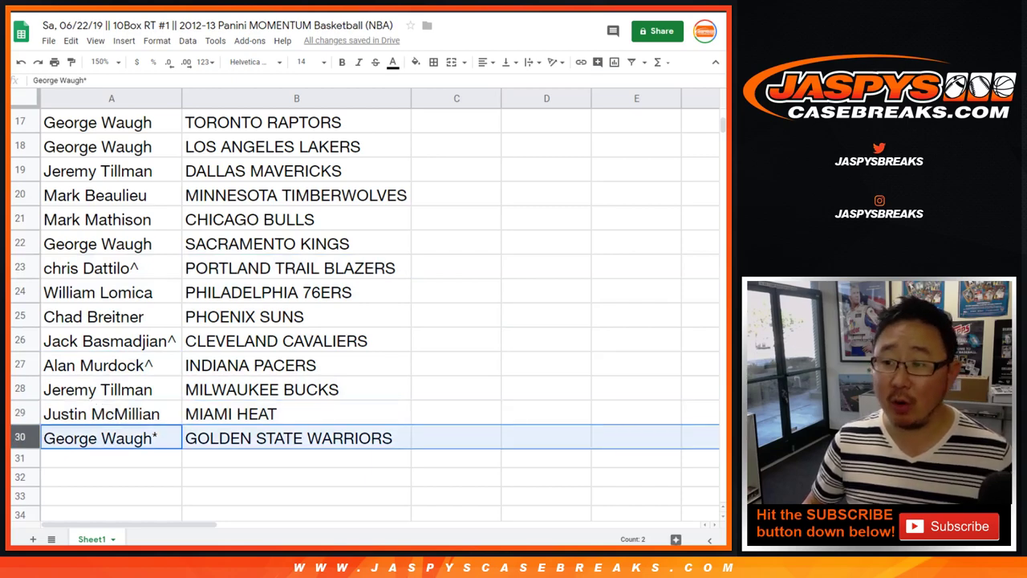
Step: Set the sheet's zoom to 87% to fit the complete list of pairings on screen
{"action": "scroll", "coordinate": [361, 313], "scroll_direction": "up", "scroll_amount": 5}
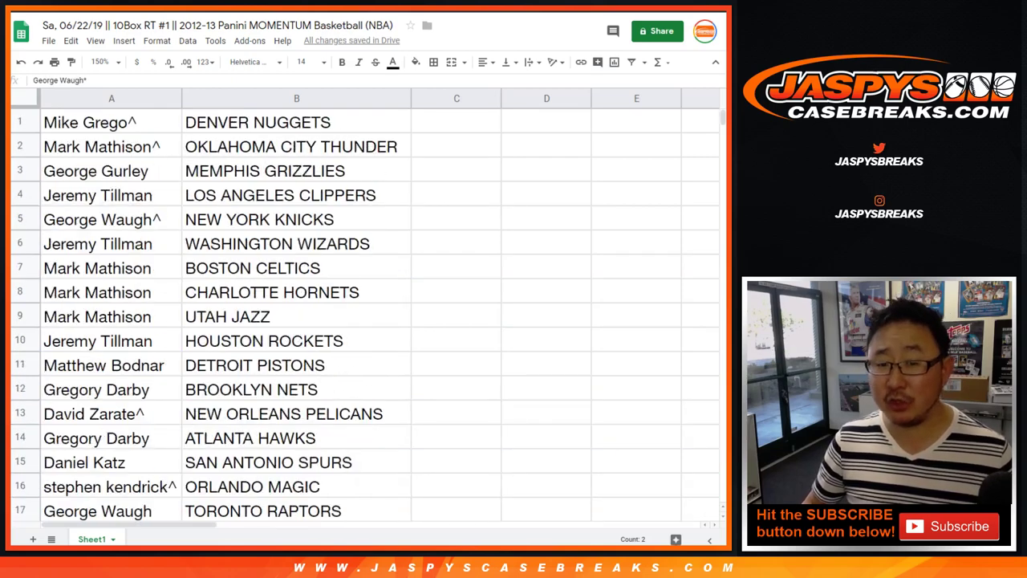
{"action": "left_click", "coordinate": [100, 61]}
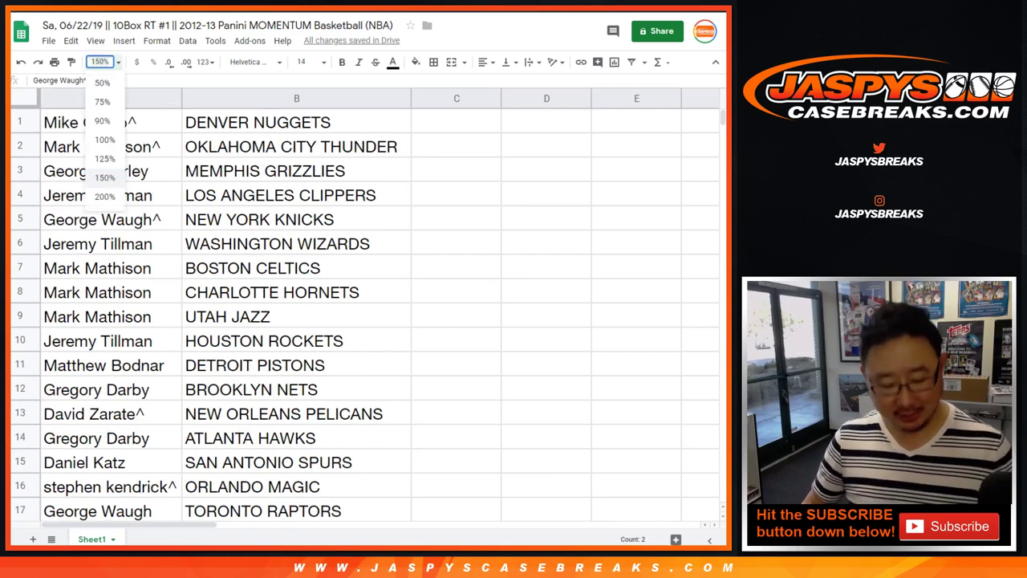
{"action": "type", "text": "87"}
{"action": "key", "text": "Return"}
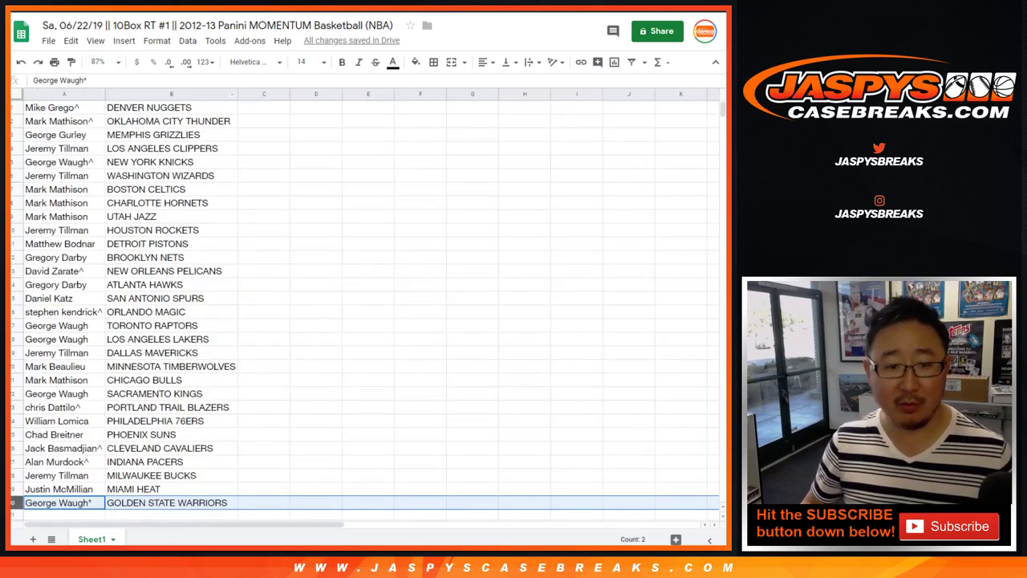
Step: Sort the sheet alphabetically from A to Z by the team names in column B
{"action": "left_click", "coordinate": [171, 94]}
{"action": "left_click", "coordinate": [187, 40]}
{"action": "left_click", "coordinate": [233, 62]}
Step: Apply borders around every cell of the participant and team table and centre its contents horizontally
{"action": "left_click", "coordinate": [64, 108]}
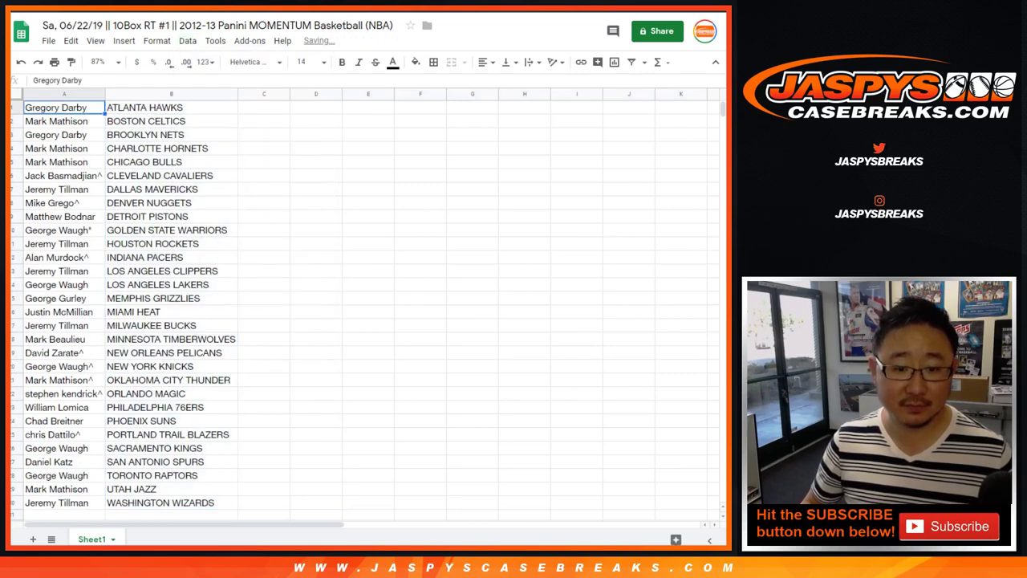
{"action": "key", "text": "ctrl+a"}
{"action": "left_click", "coordinate": [434, 62]}
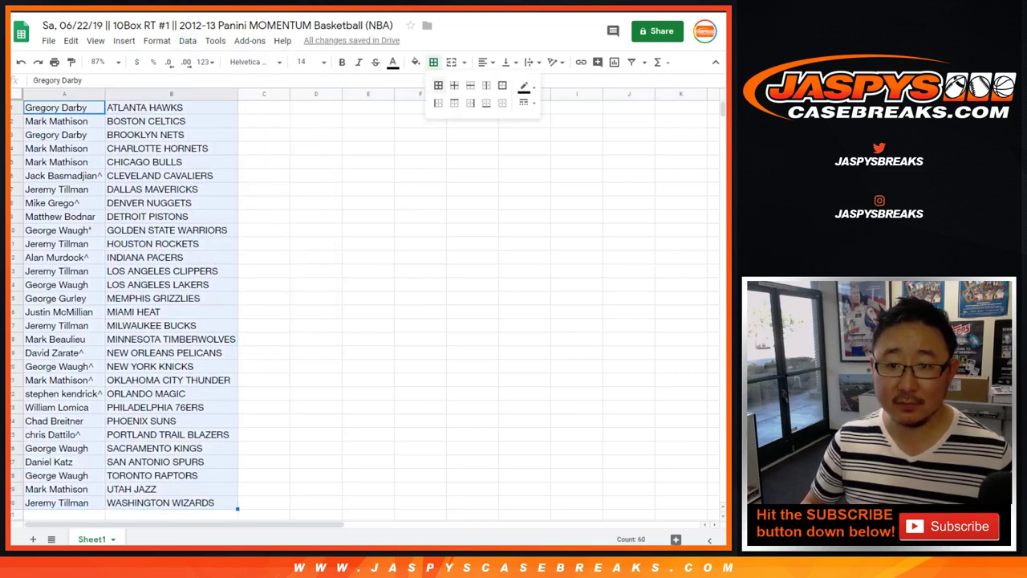
{"action": "left_click", "coordinate": [438, 85]}
{"action": "left_click", "coordinate": [486, 62]}
{"action": "left_click", "coordinate": [502, 84]}
{"action": "left_click", "coordinate": [264, 107]}
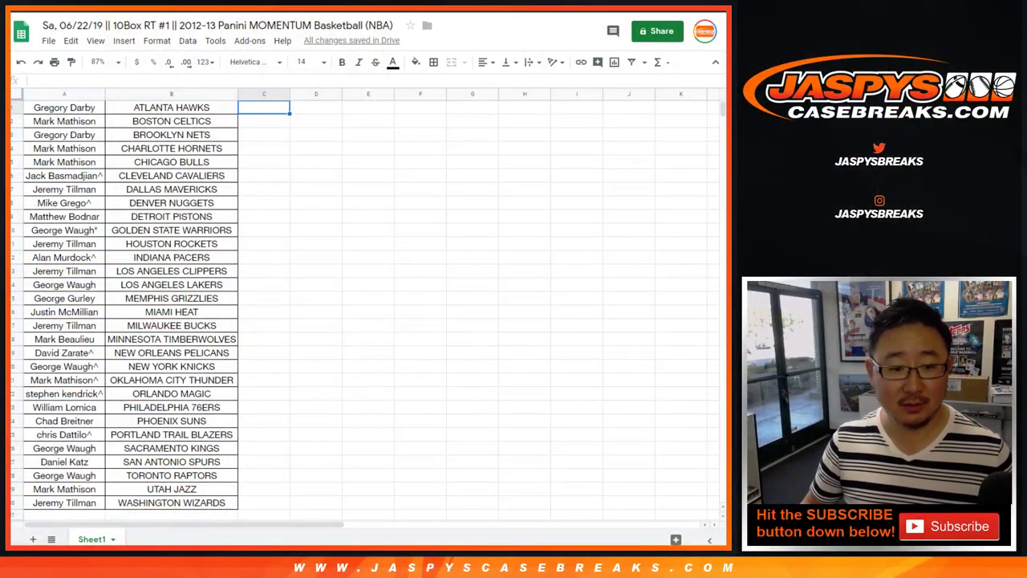
{"action": "left_click", "coordinate": [16, 312]}
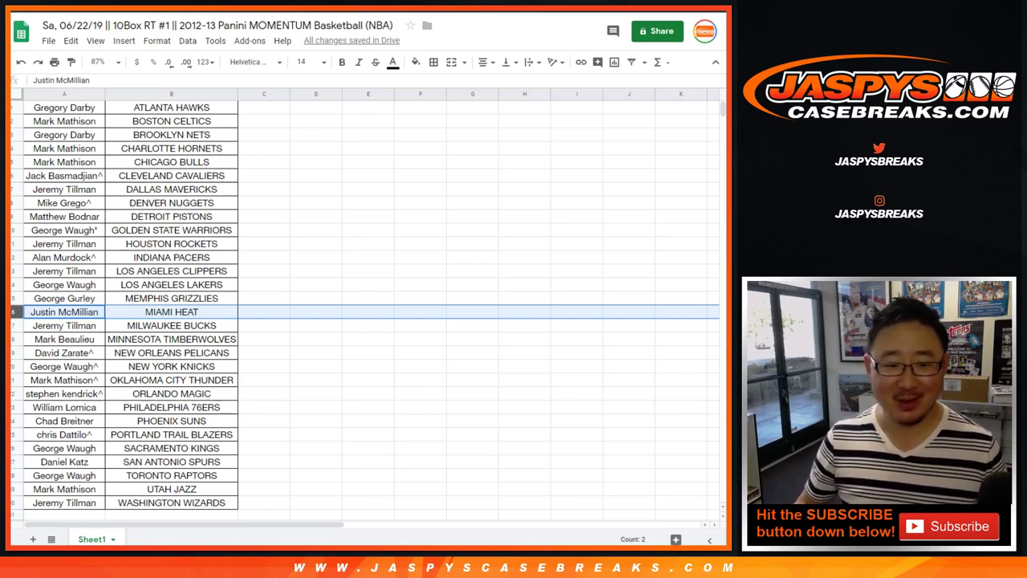
{"action": "left_click", "coordinate": [264, 312]}
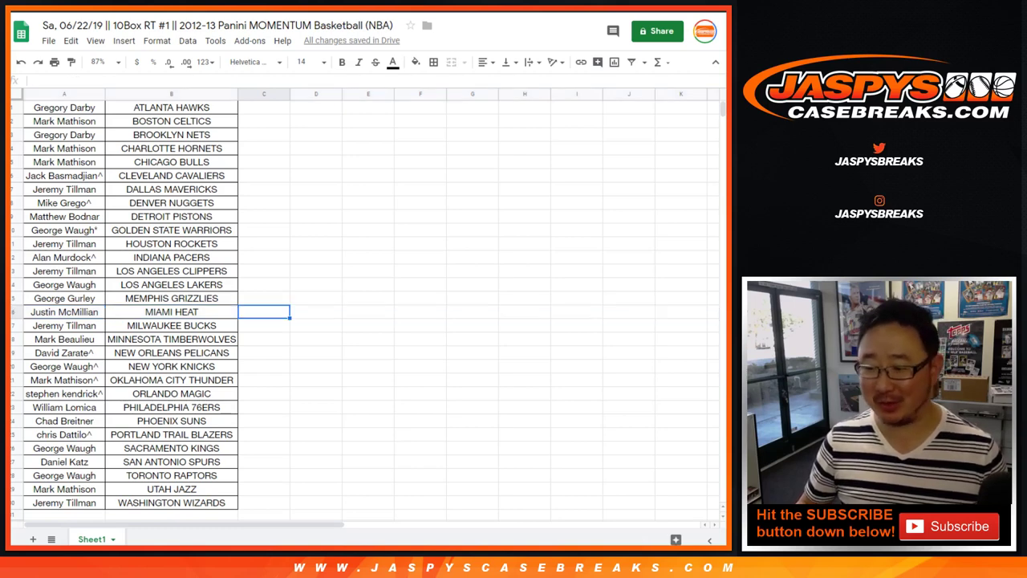